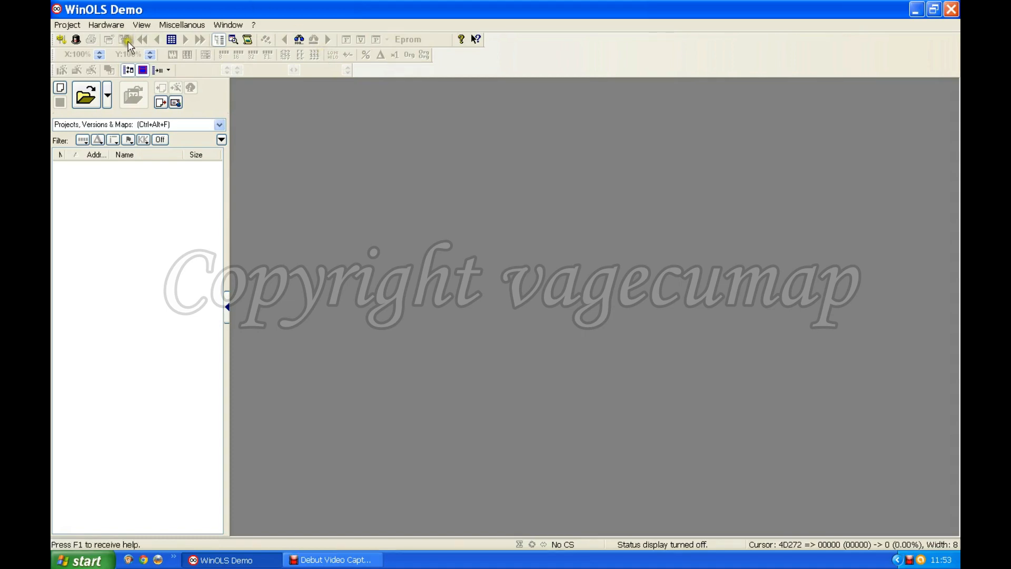
- Create a new project and import the original VW-130 Passat file from My Documents as its data source
left_click(73, 26)
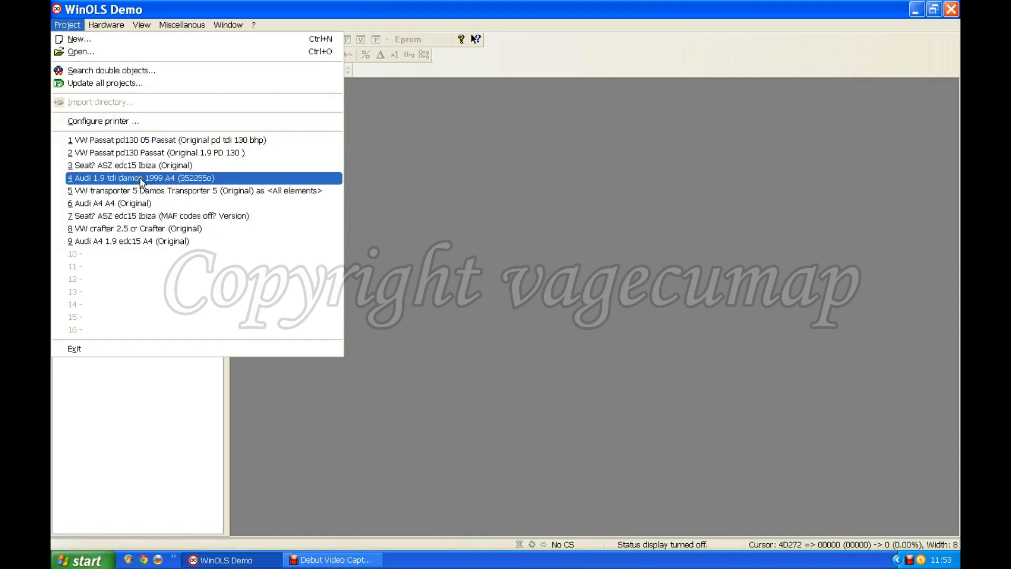
left_click(77, 40)
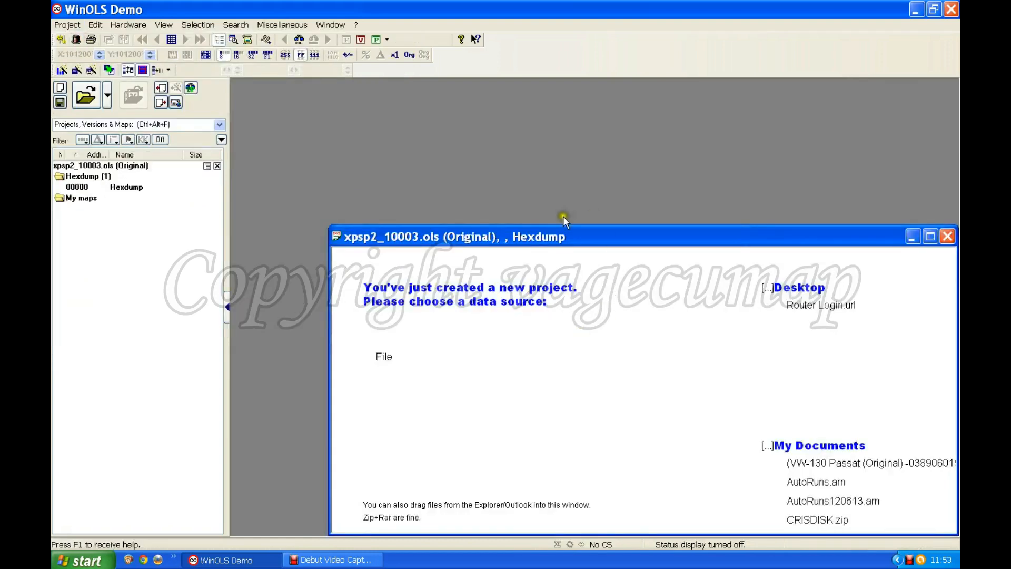
left_click_drag(661, 210, 634, 151)
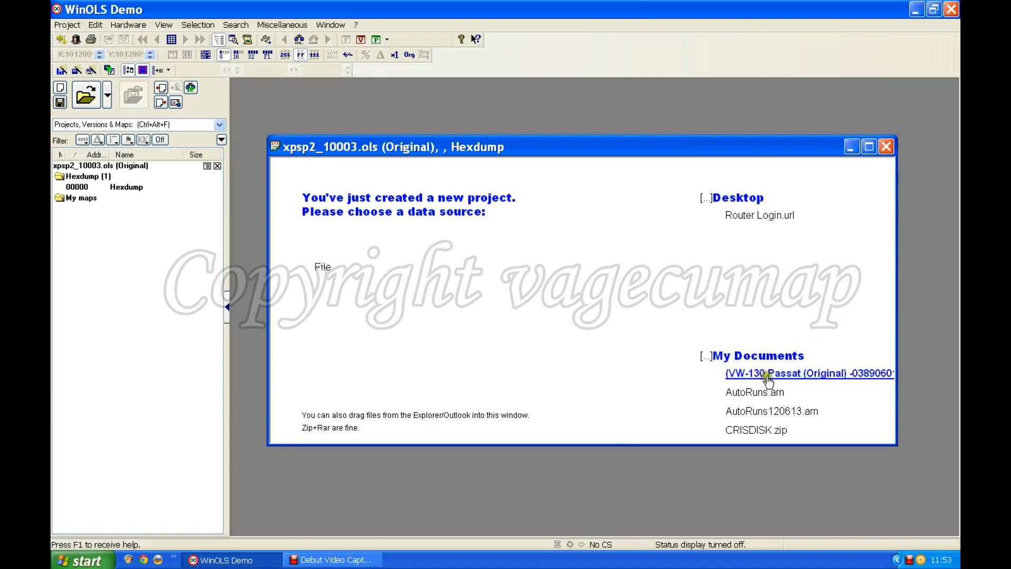
left_click(798, 374)
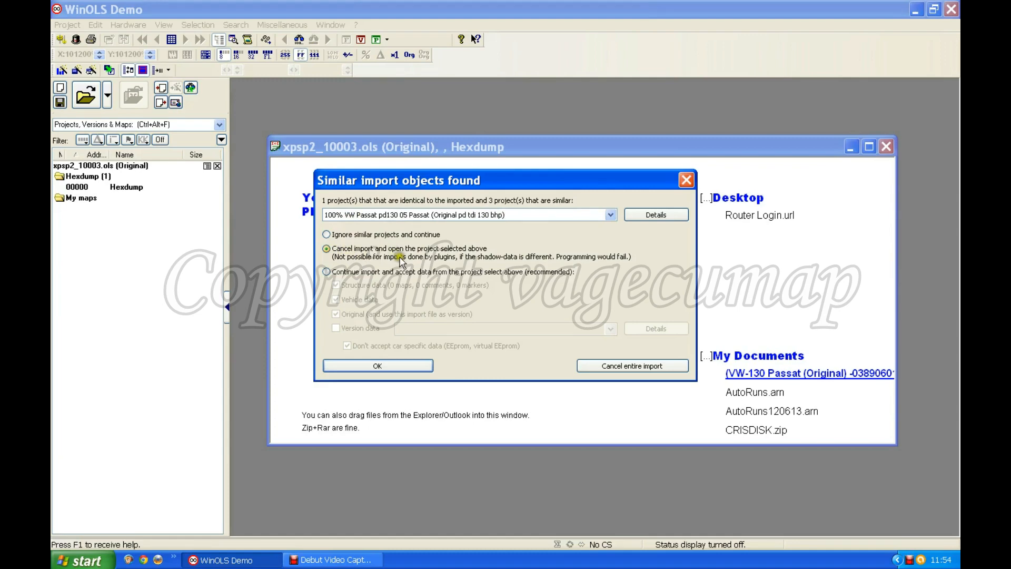
- Continue the import while ignoring similar projects, and accept the checksum settings without searching for checksums
left_click(325, 235)
left_click(378, 365)
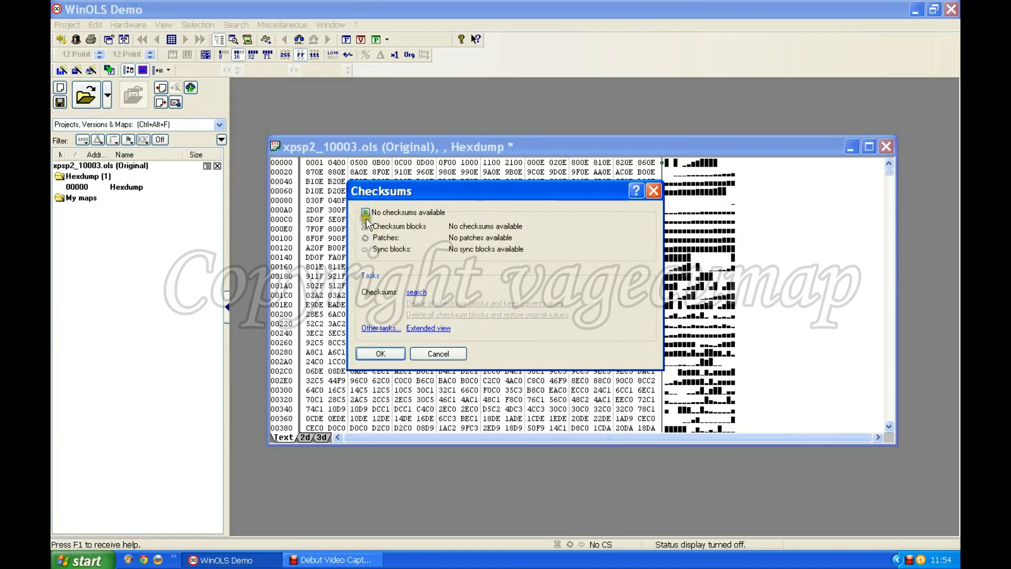
left_click(404, 269)
left_click(382, 353)
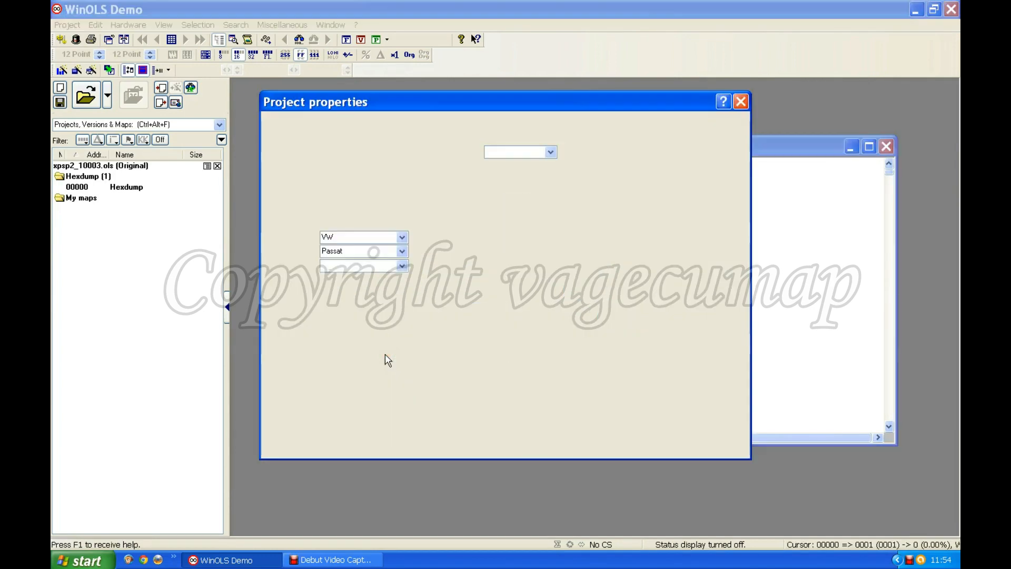
- Set the vehicle build to B5 and the model to 1.9 TDI PD in the project properties
left_click(558, 222)
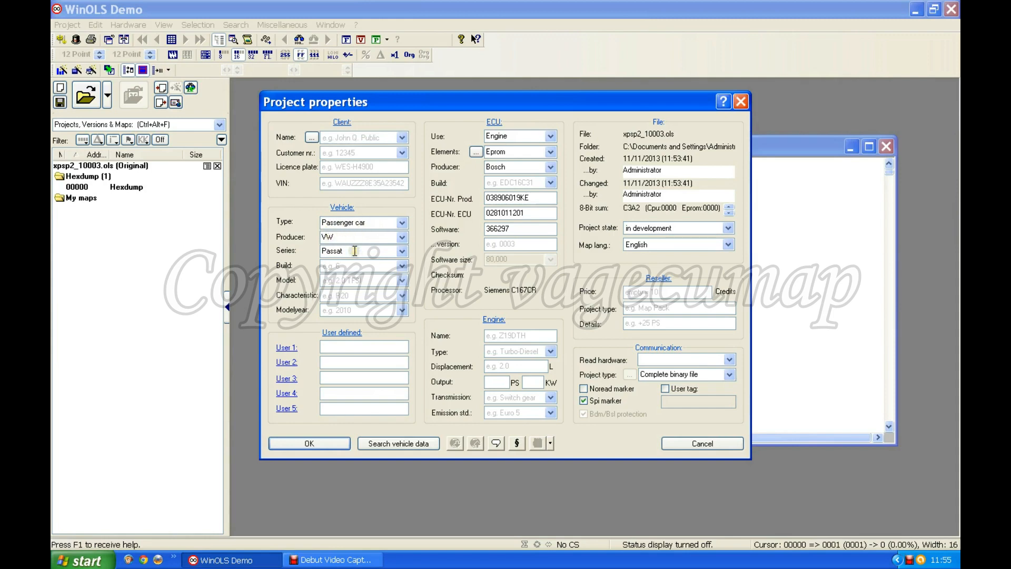
left_click(401, 265)
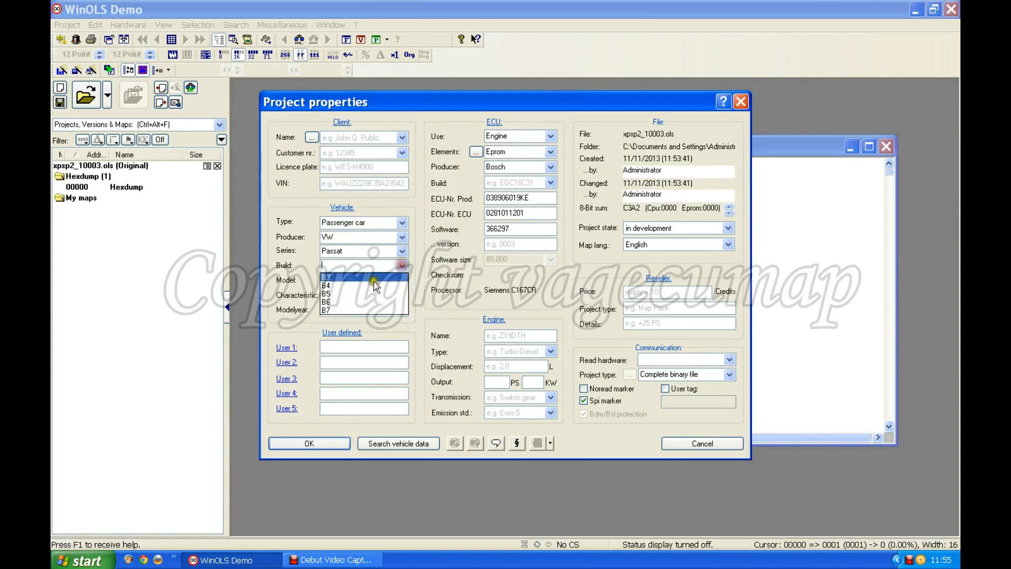
left_click(335, 294)
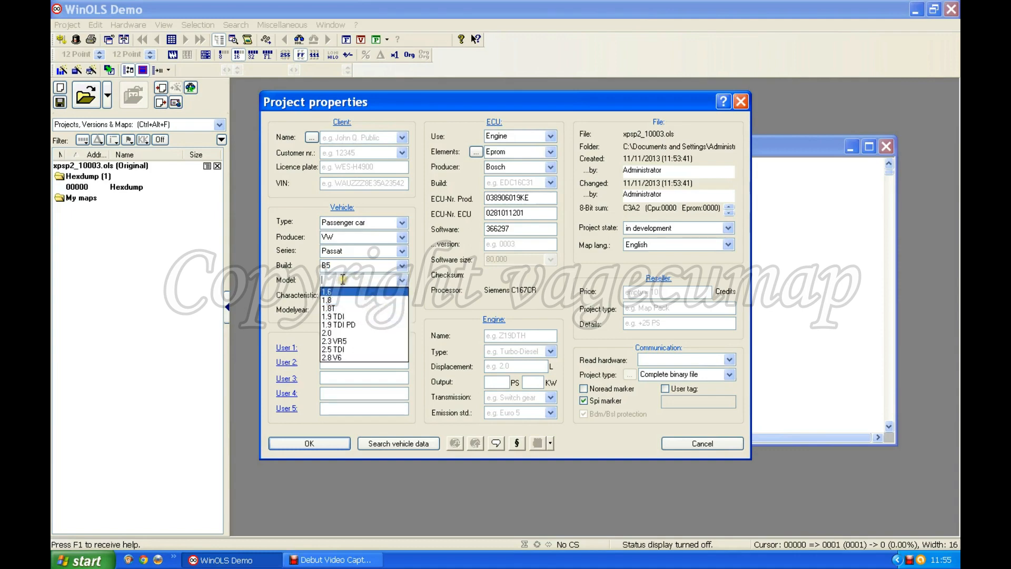
left_click(364, 324)
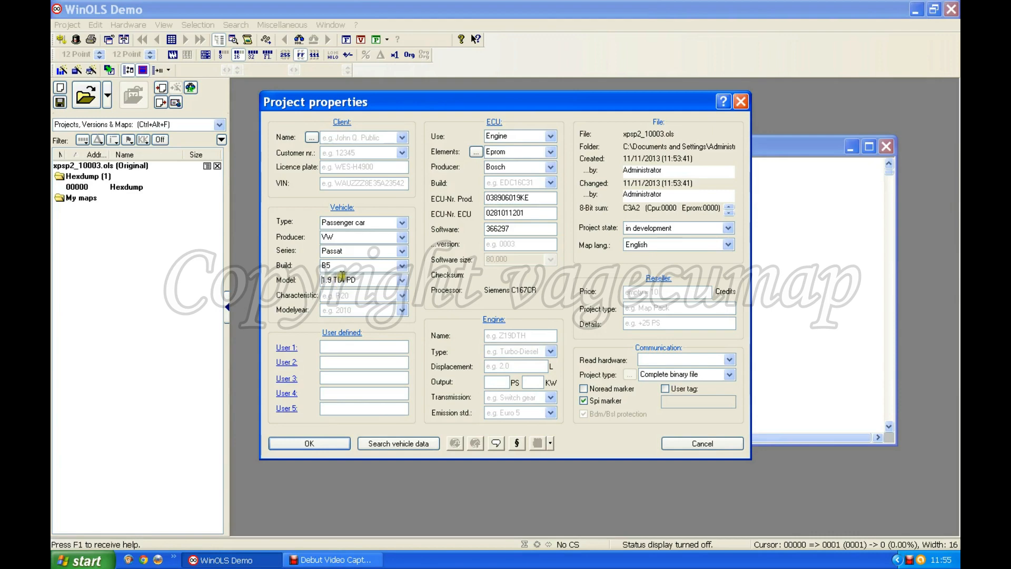
- Set the engine output to 130 PS in the project properties
left_click(520, 366)
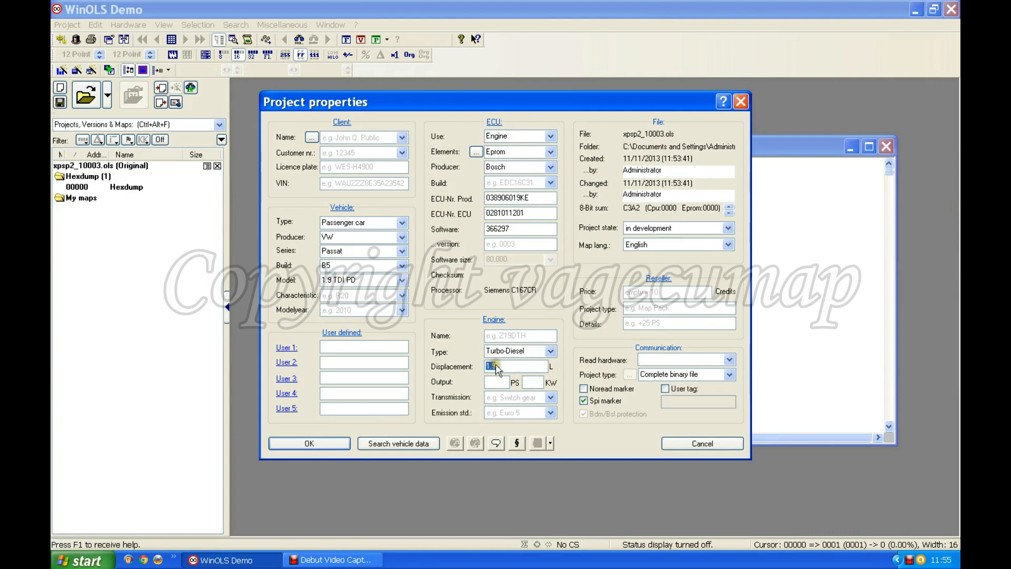
left_click(490, 380)
type("130")
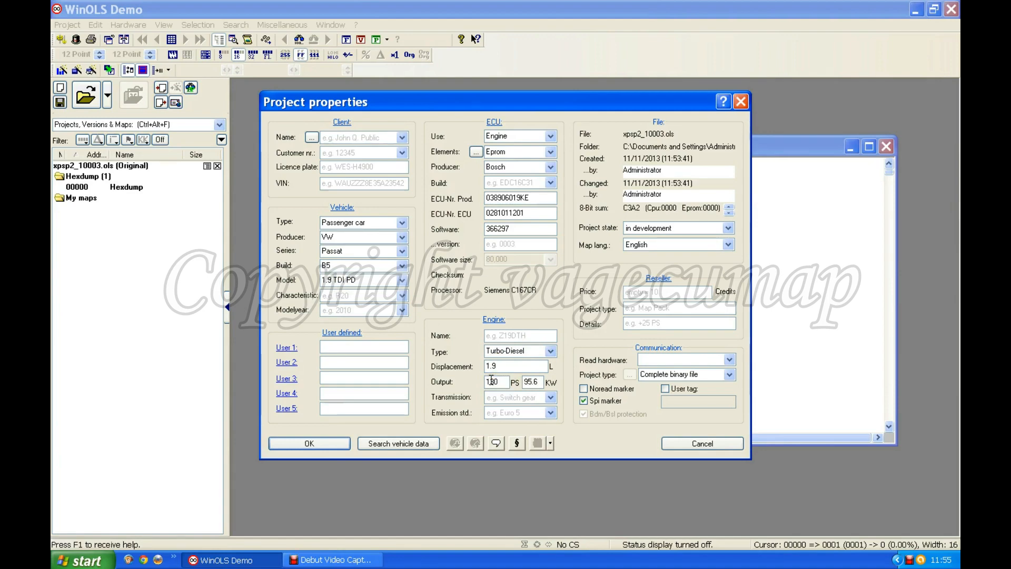
left_click(589, 439)
- Set the ECU build to EDC15 and confirm the project properties
left_click(550, 184)
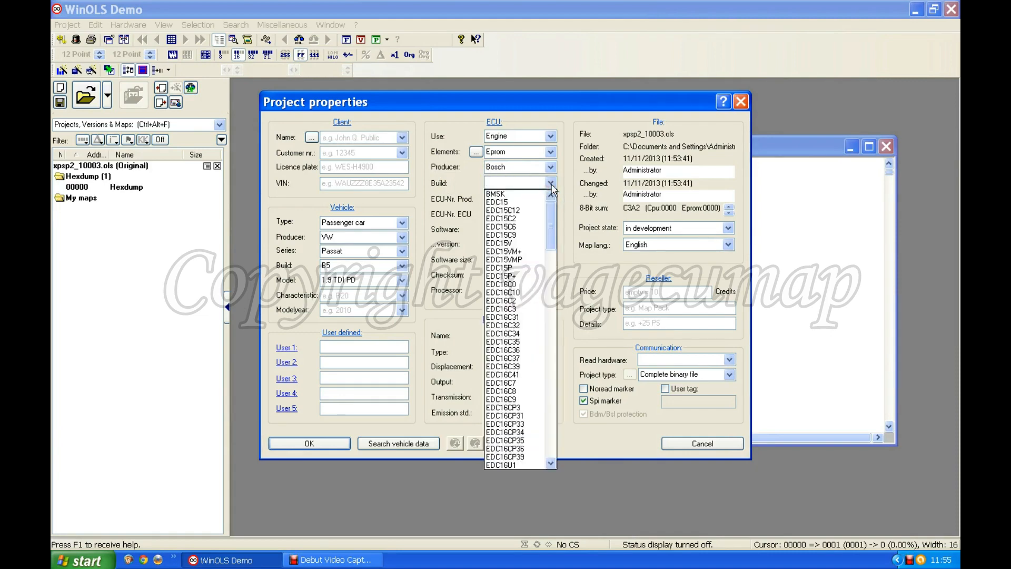
left_click(501, 202)
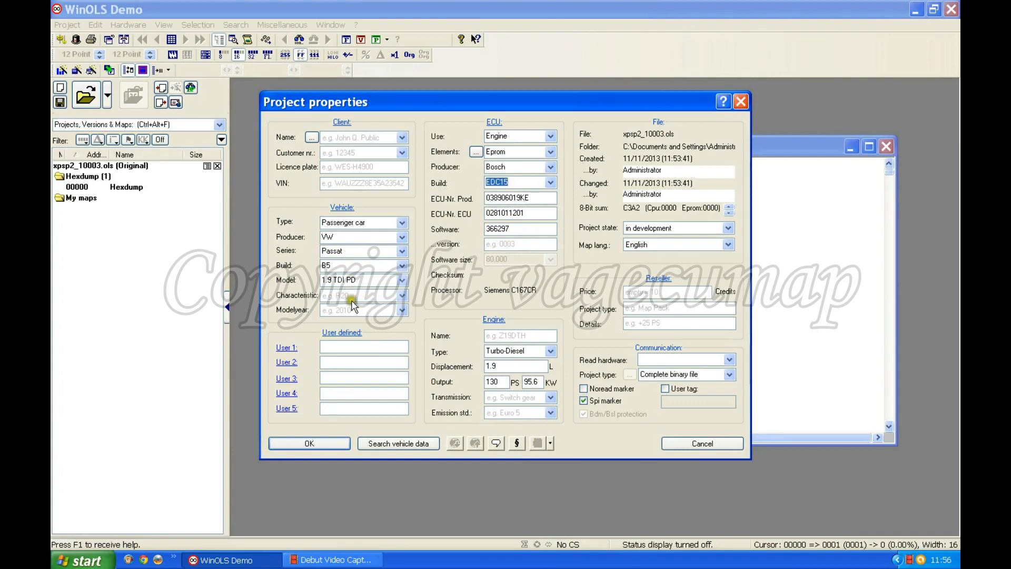
left_click(315, 443)
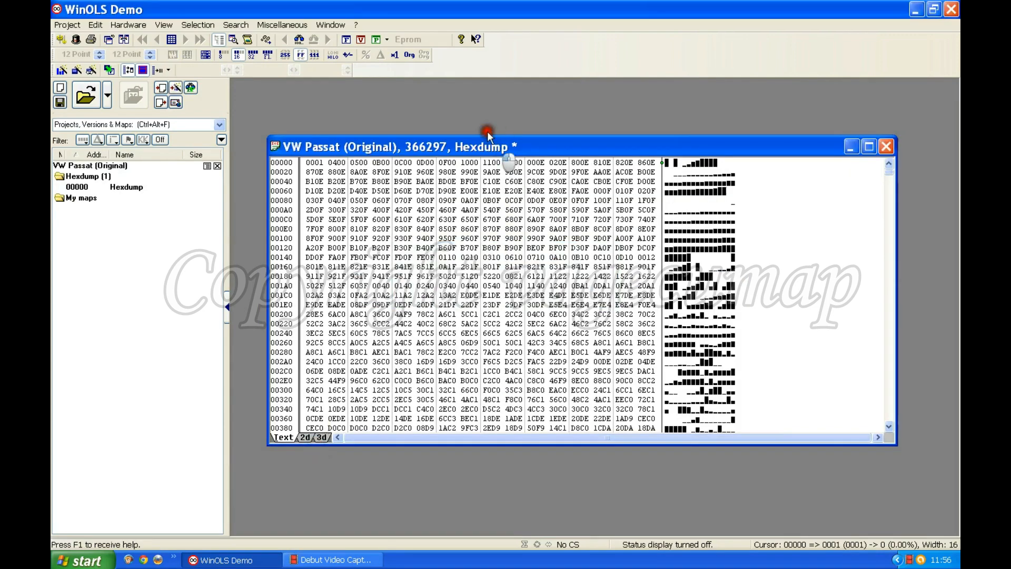
- Reposition the hexdump window and compare its 8-bit, 16-bit, hexadecimal and decimal displays, ending with 16-bit decimal
left_click_drag(487, 131, 466, 96)
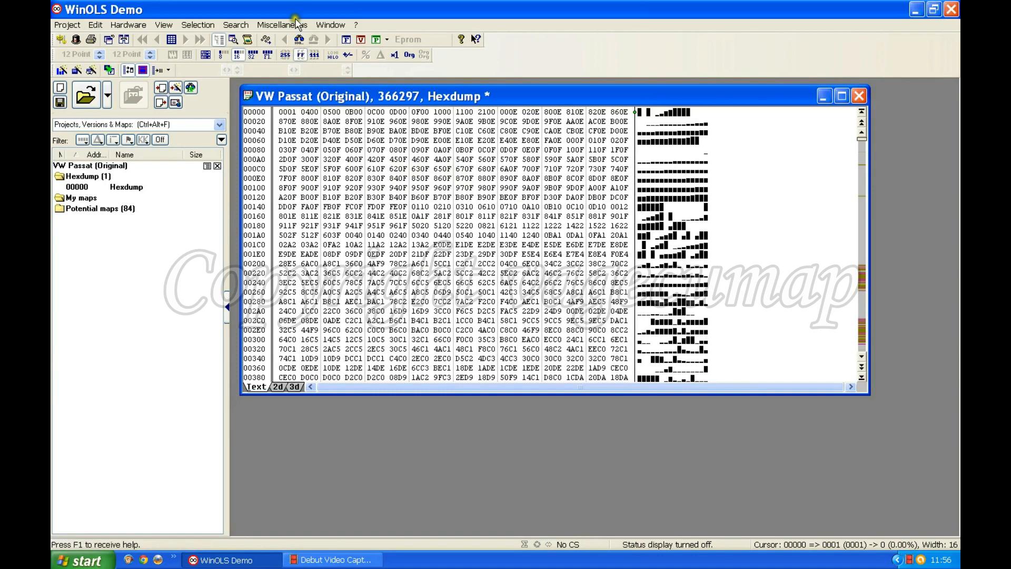
left_click(284, 55)
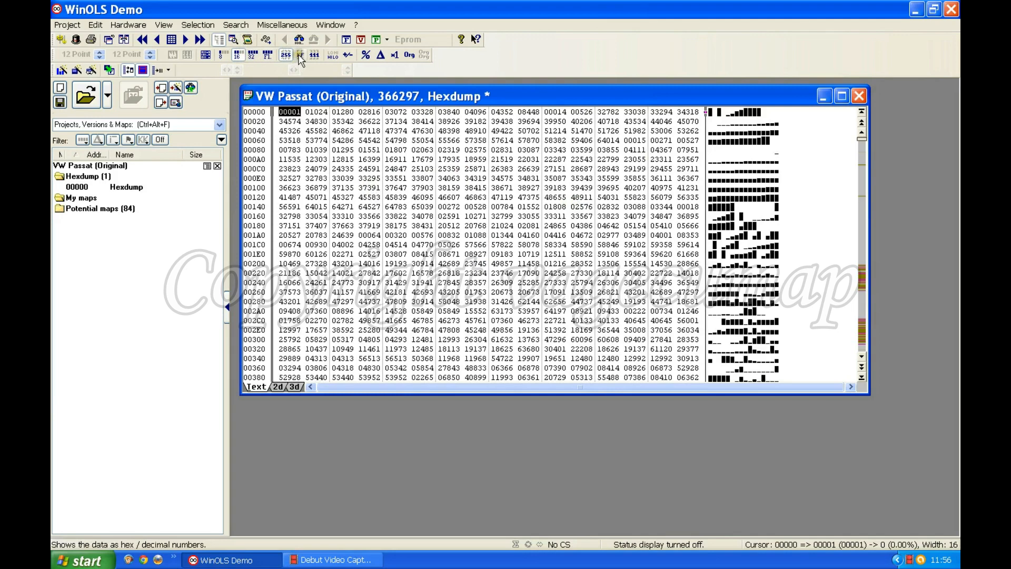
left_click(221, 55)
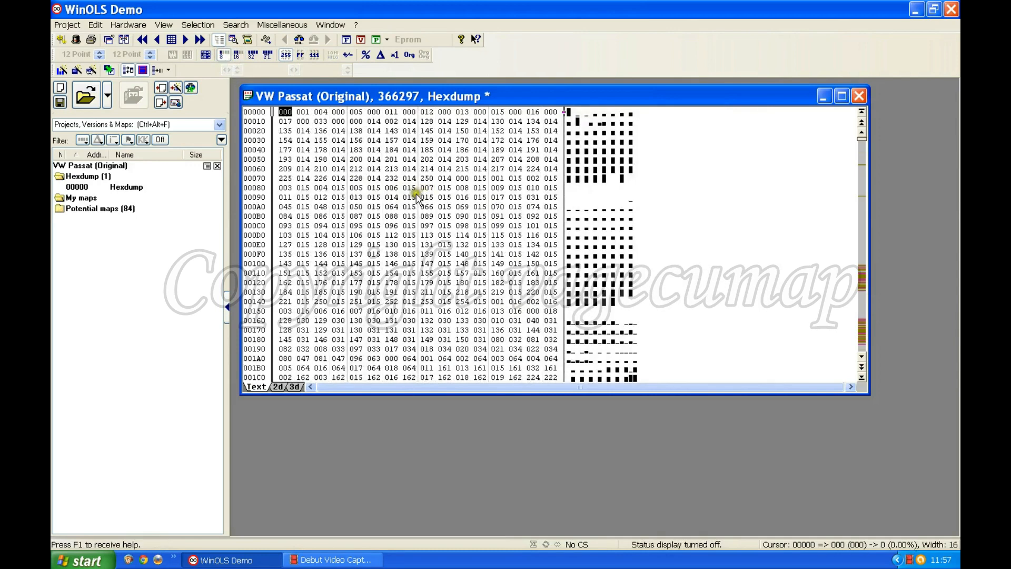
left_click(299, 54)
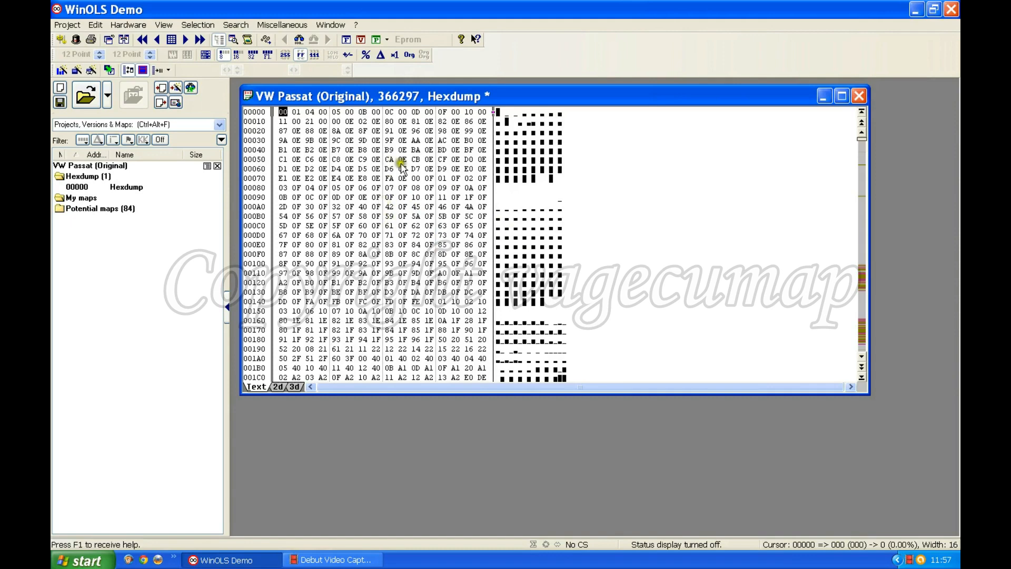
left_click(236, 55)
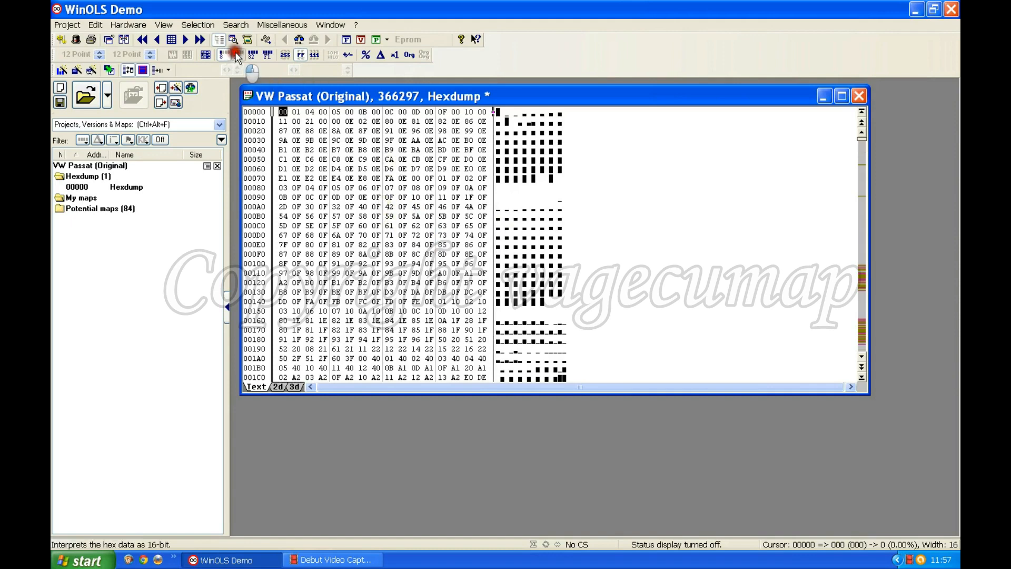
left_click(285, 54)
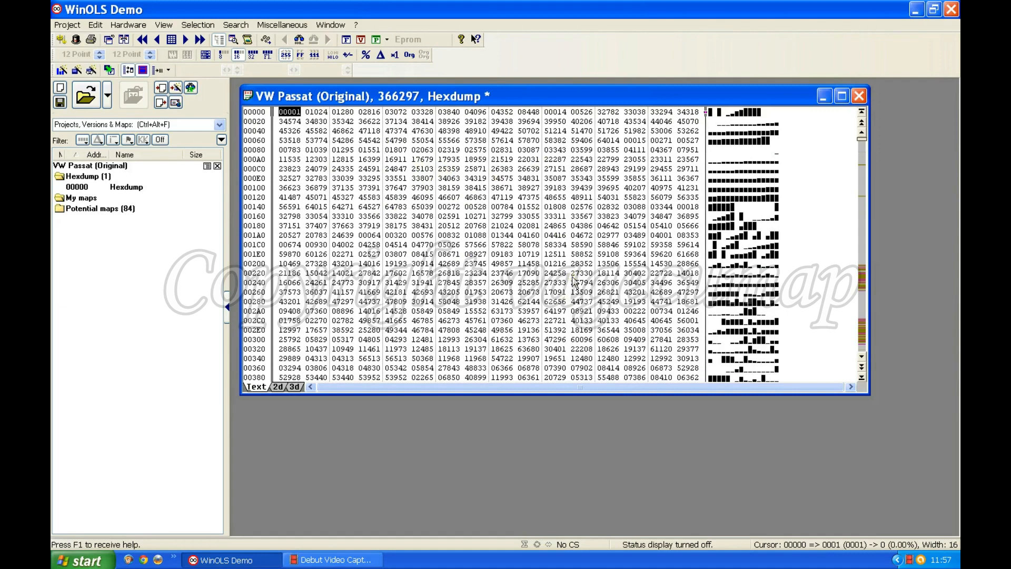
- Examine the hexdump data in the 2d view and browse its first addresses in the 3d view
left_click(99, 166)
left_click(278, 387)
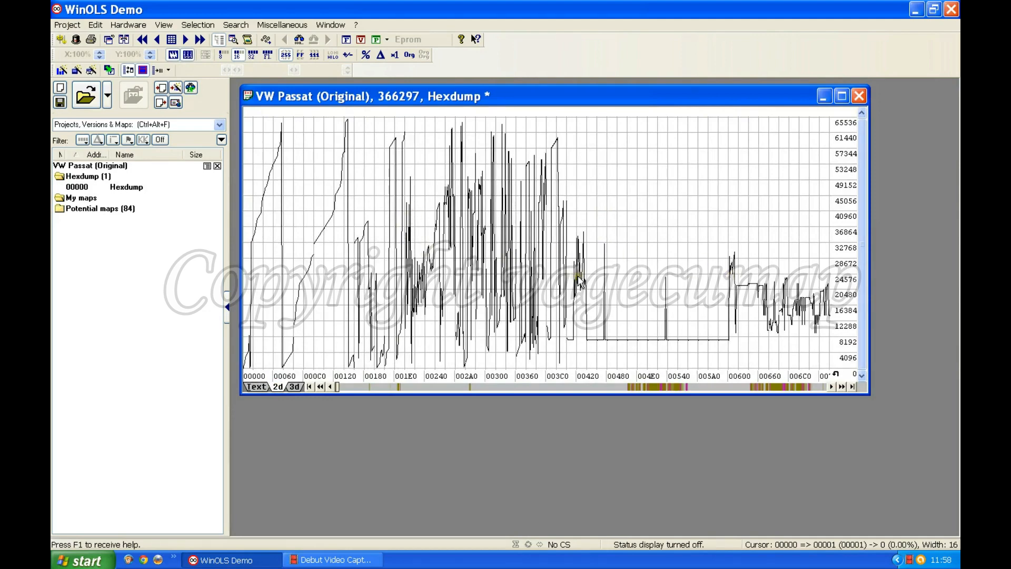
left_click(292, 386)
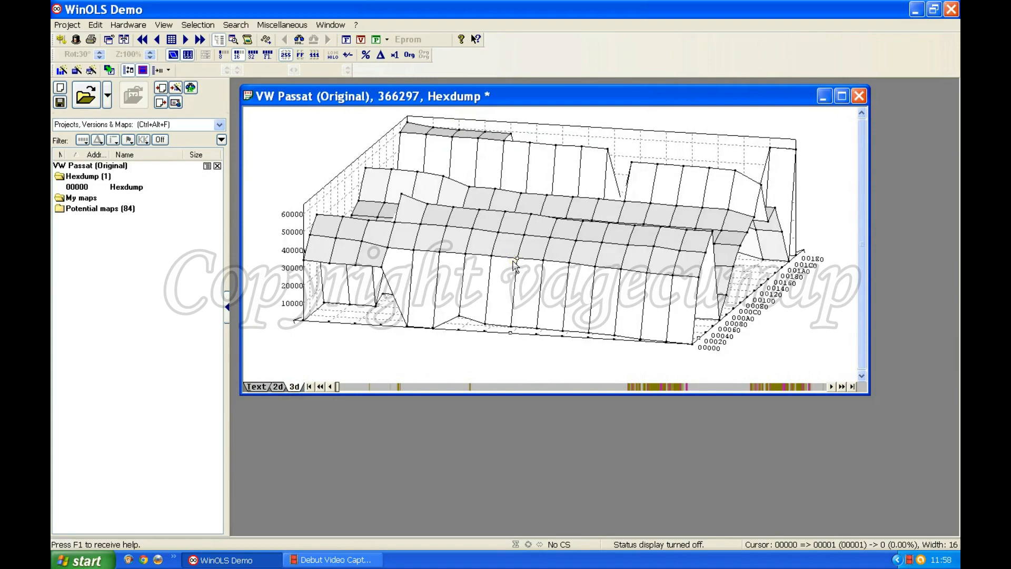
scroll(520, 246, "down", 6)
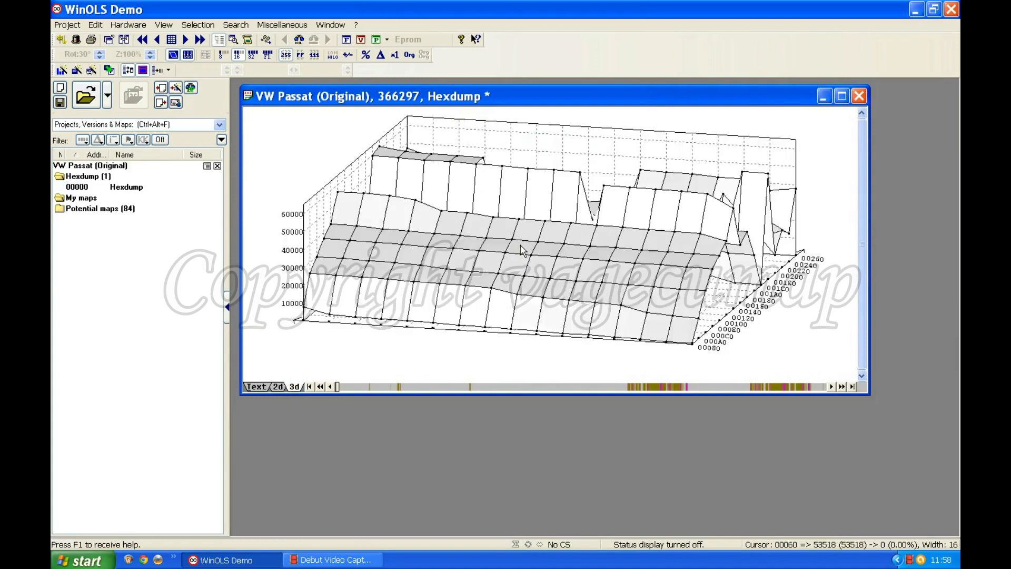
scroll(520, 246, "down", 5)
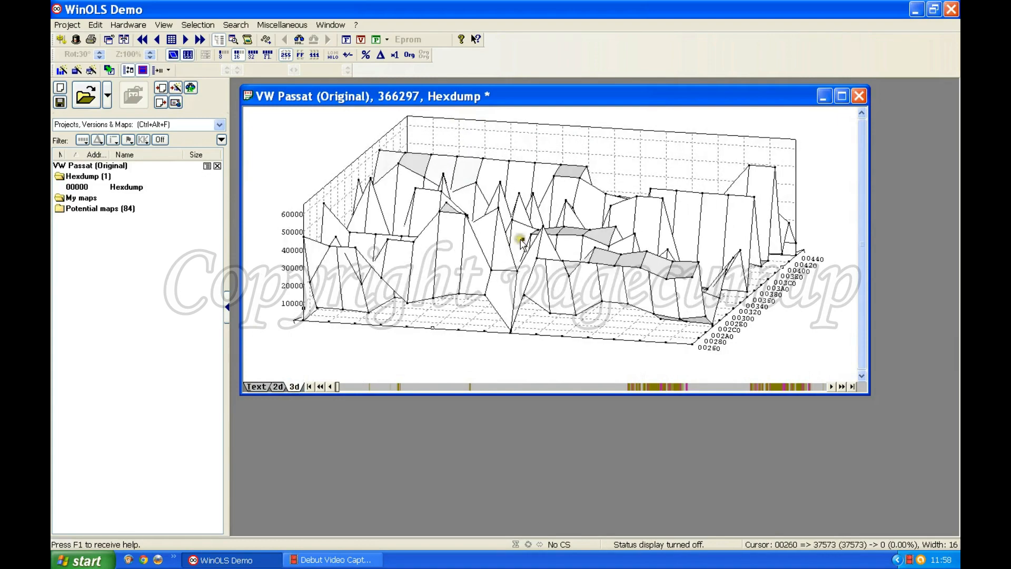
scroll(523, 245, "up", 7)
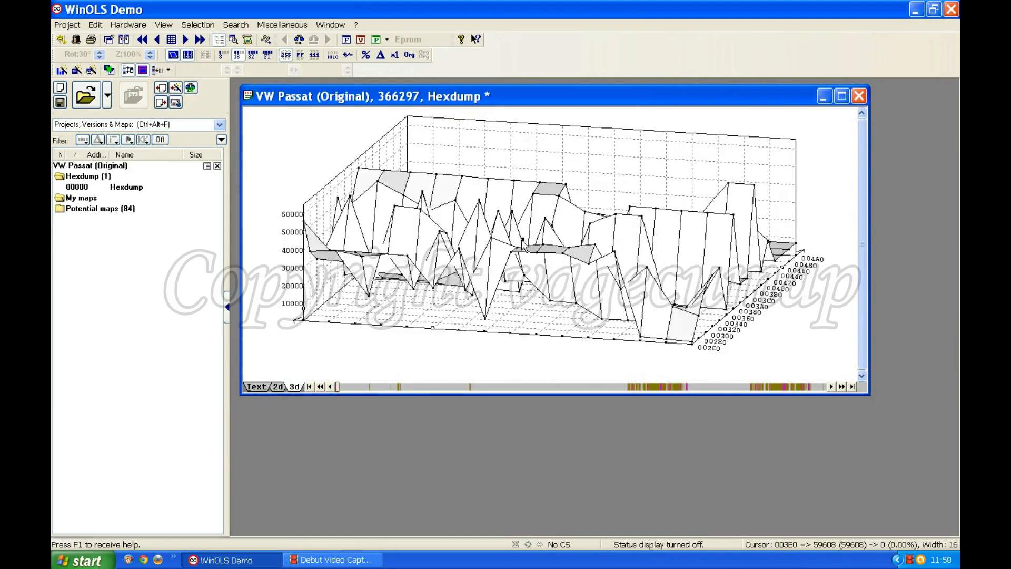
scroll(523, 246, "up", 2)
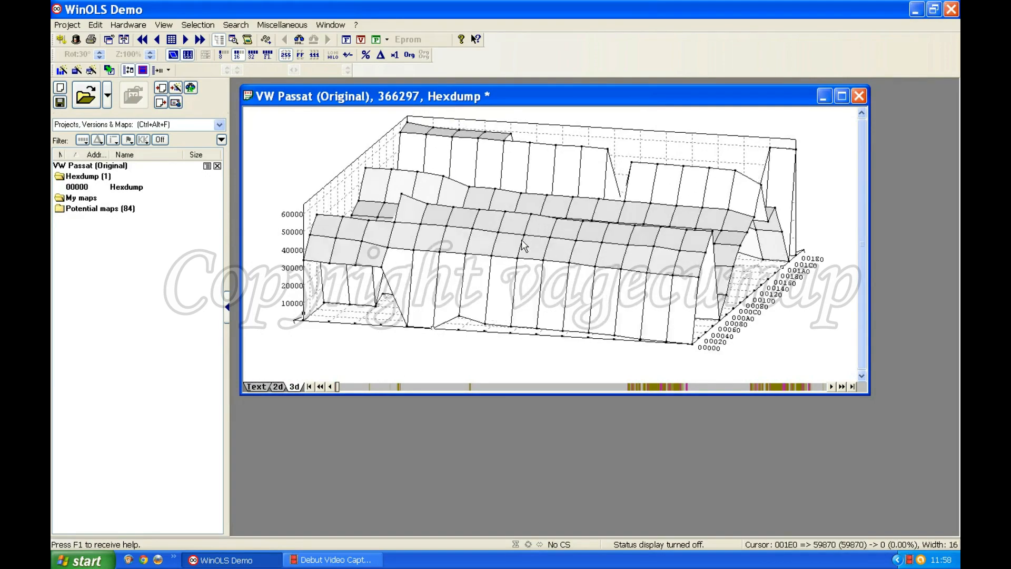
left_click(430, 243)
- Switch the hexdump back to the 2d view and make its window slightly narrower and shorter
left_click(280, 386)
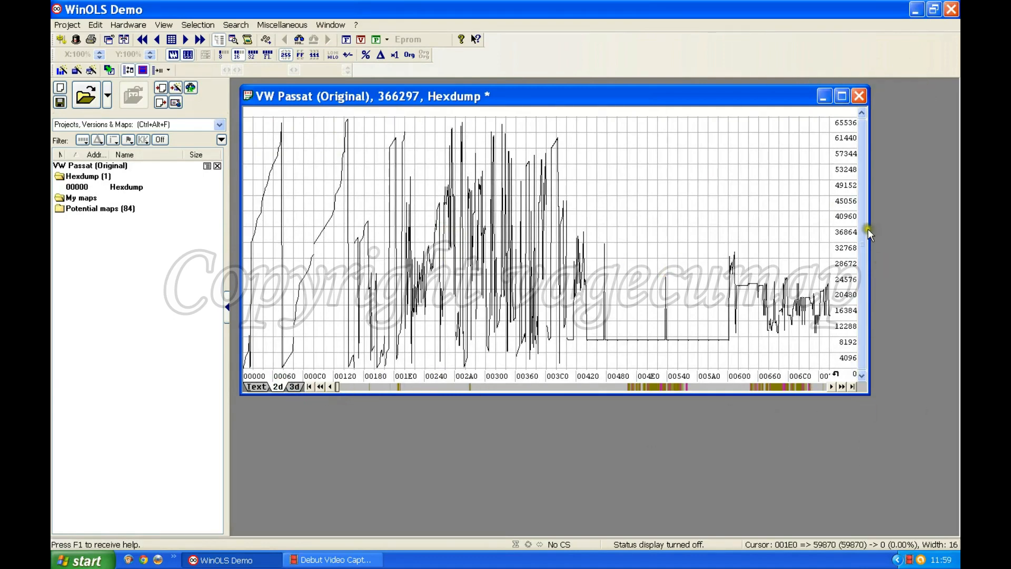
mouse_move(868, 225)
left_mouse_down()
mouse_move(943, 225)
mouse_move(861, 226)
left_mouse_up()
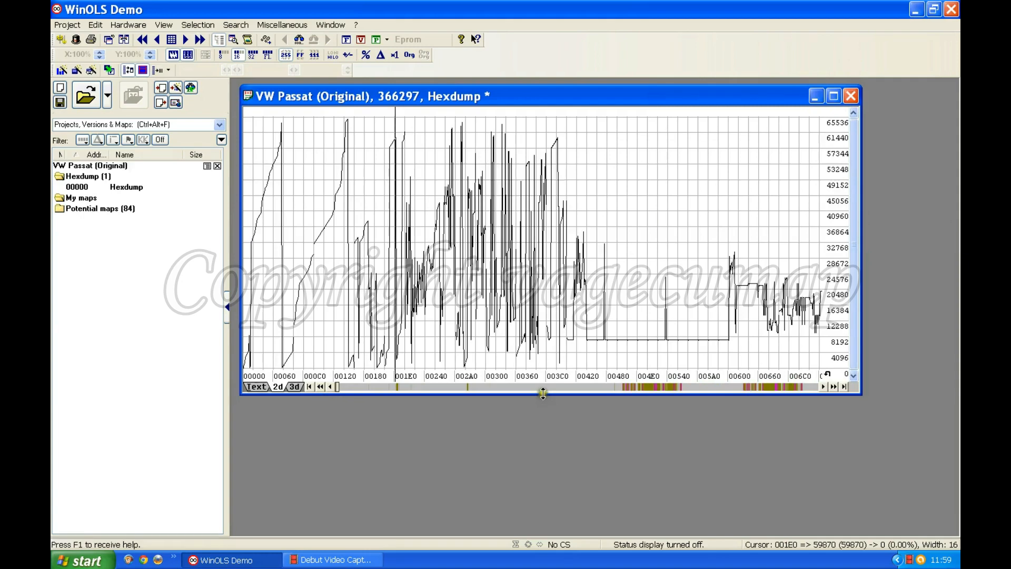
mouse_move(542, 395)
left_mouse_down()
mouse_move(542, 423)
mouse_move(542, 377)
left_mouse_up()
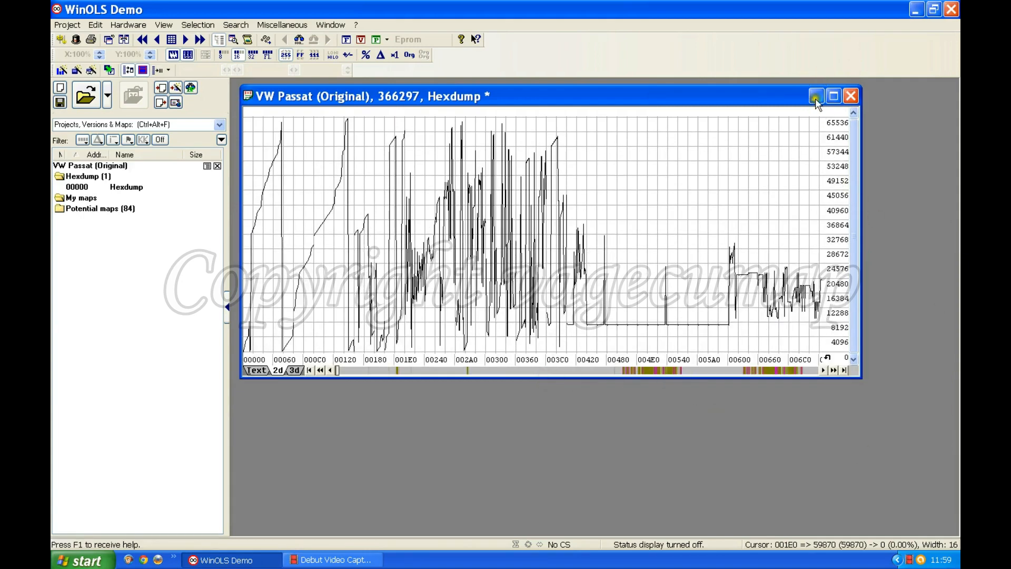
- Minimize the hexdump window, maximize it and restore it to its floating size
left_click(815, 96)
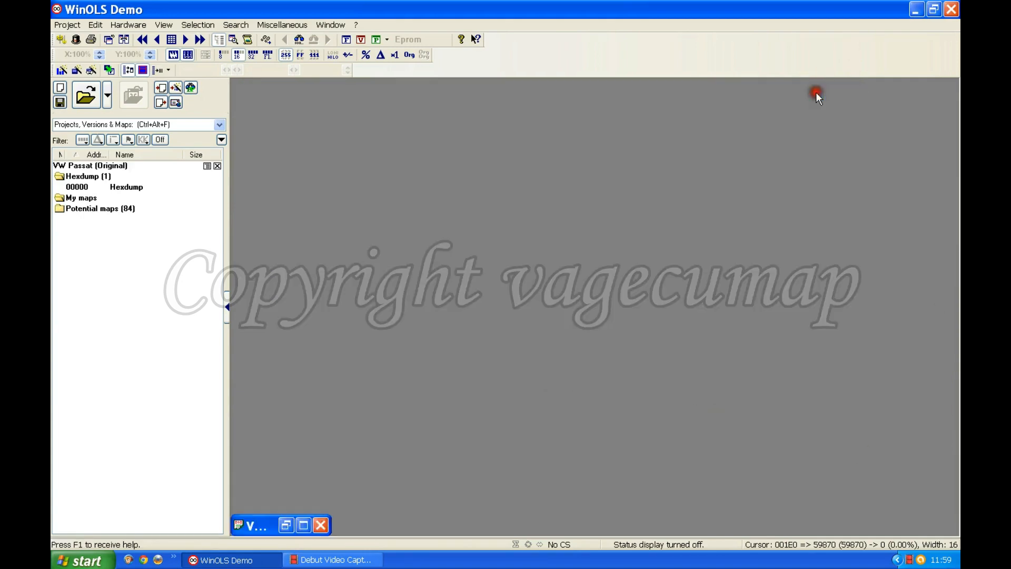
left_click(304, 525)
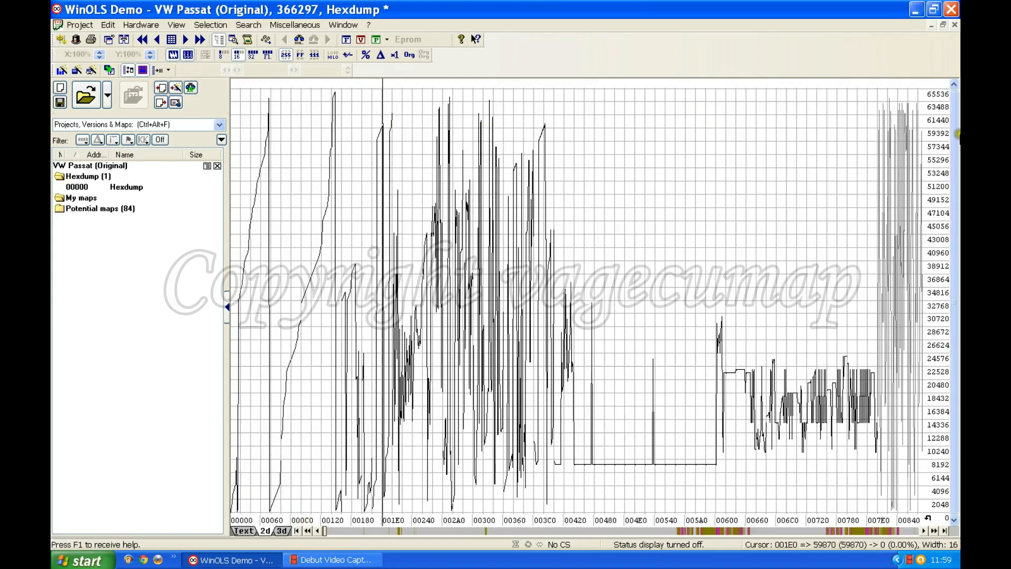
left_click(943, 24)
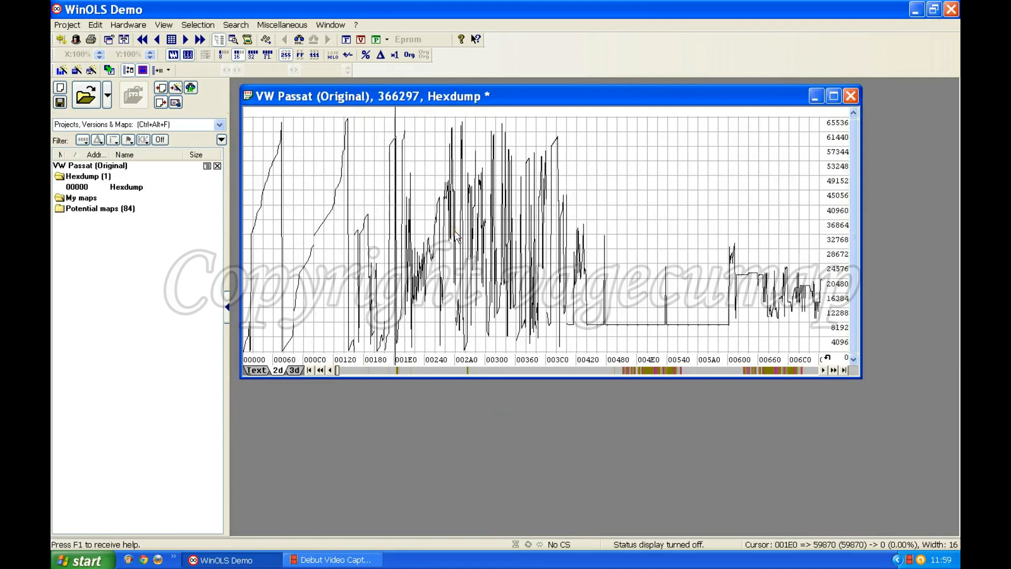
- Inspect the 2d graph of the hexdump around address 30000
left_click(376, 217)
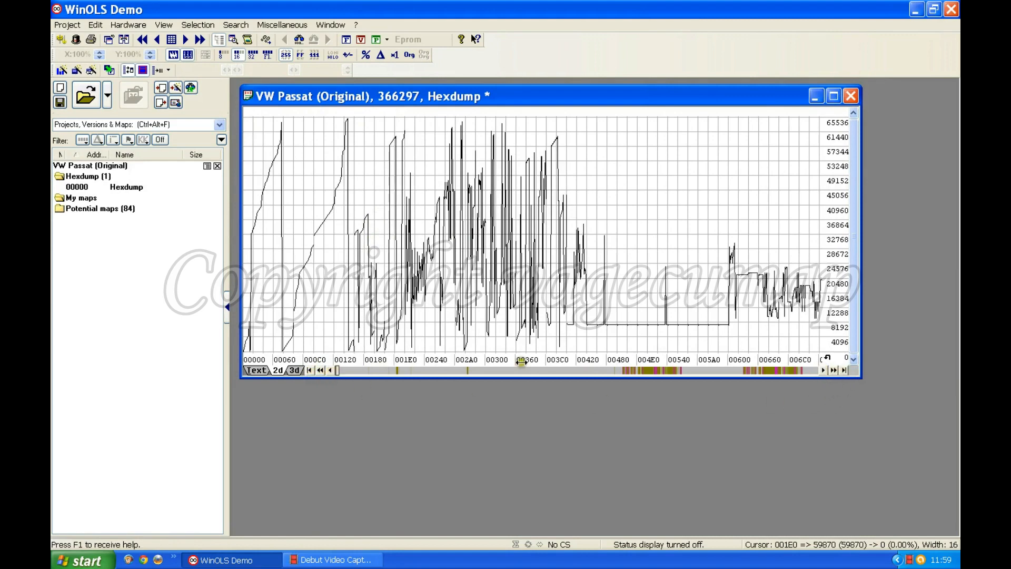
left_click(337, 368)
mouse_move(338, 368)
left_mouse_down()
mouse_move(539, 372)
mouse_move(504, 371)
mouse_move(519, 372)
left_mouse_up()
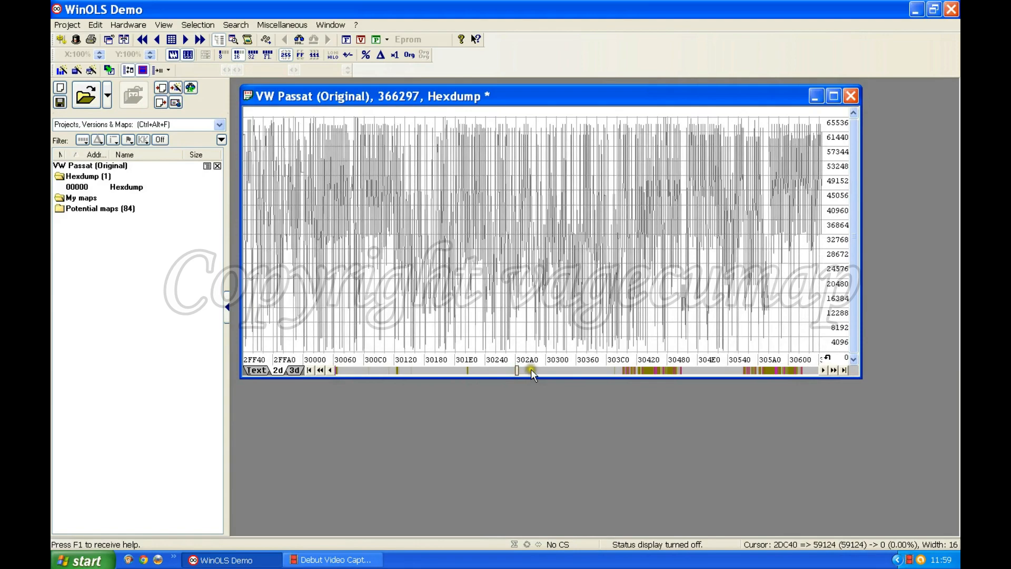
- Browse the 2d graph of the hexdump forward and back between addresses 30000 and 32A00
left_click(530, 368)
left_click(531, 370)
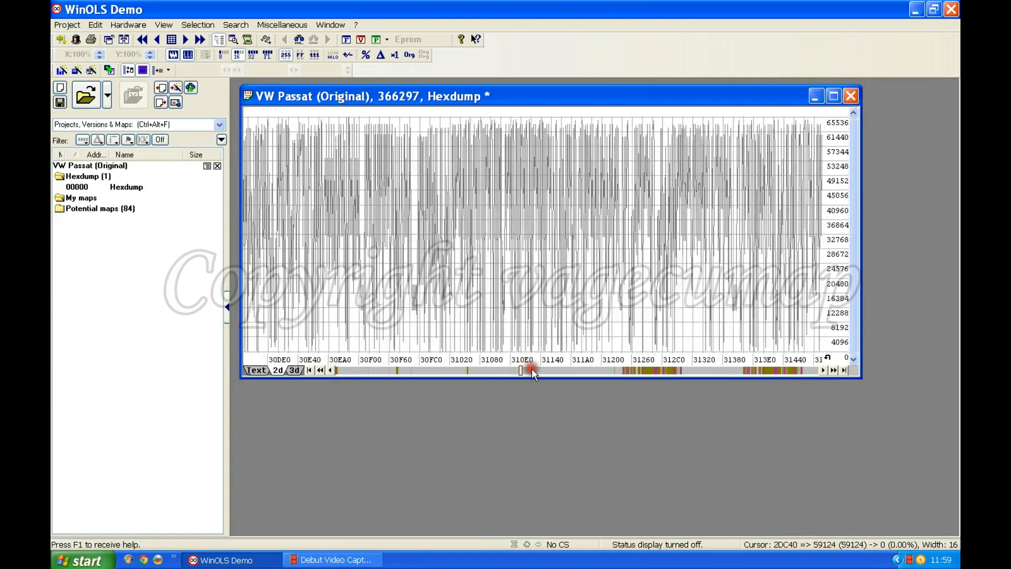
left_click(533, 370)
left_click(537, 371)
left_click(539, 371)
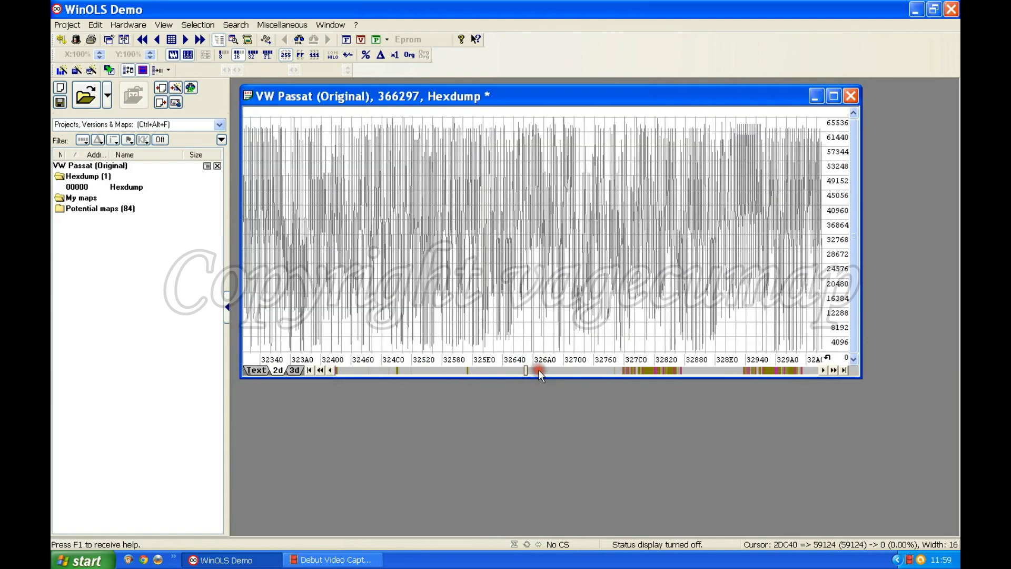
left_click(536, 370)
left_click(506, 370)
left_click(506, 370)
left_click(506, 370)
left_click(504, 370)
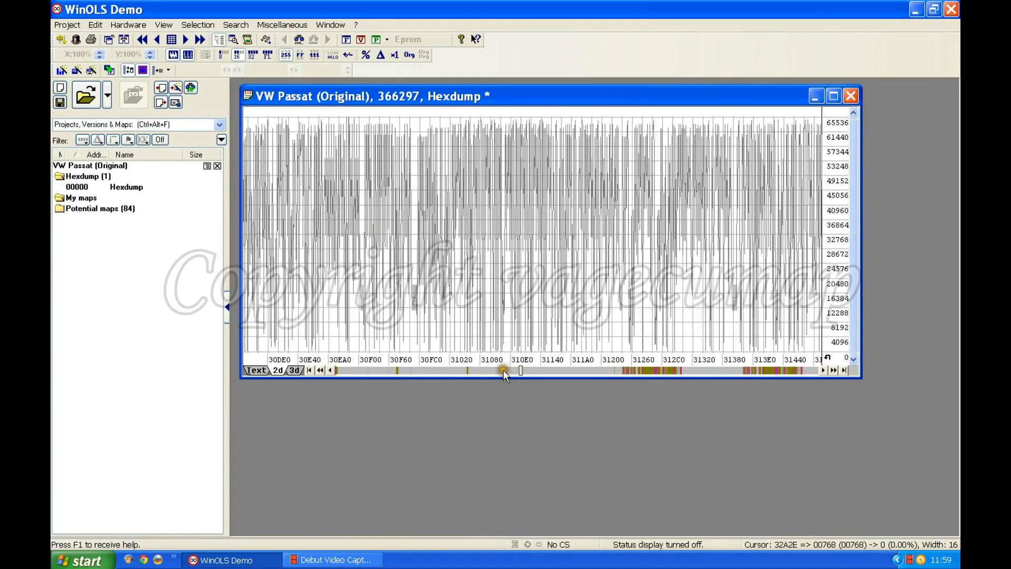
- Step the 2d graph backwards from around address 30DE0, first in small and afterwards in larger increments
left_click(332, 370)
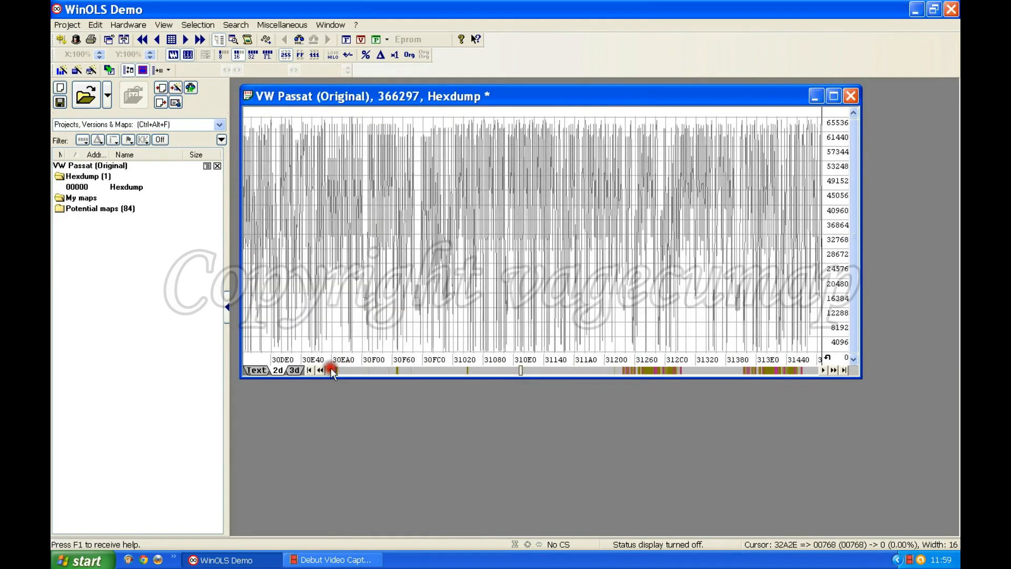
left_click(331, 370)
left_click(331, 371)
left_click(331, 370)
left_click(330, 370)
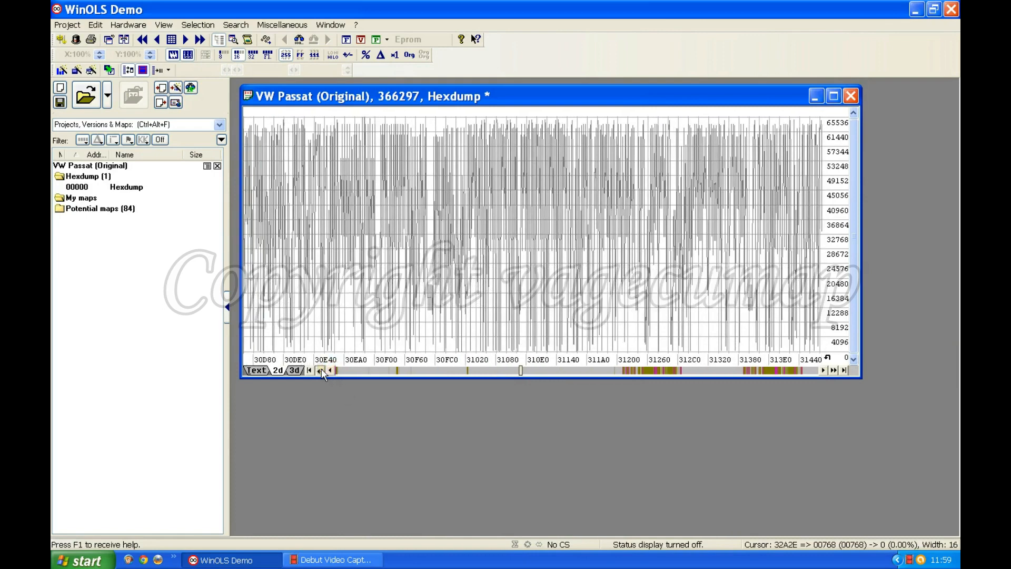
left_click(321, 370)
left_click(322, 370)
left_click(321, 370)
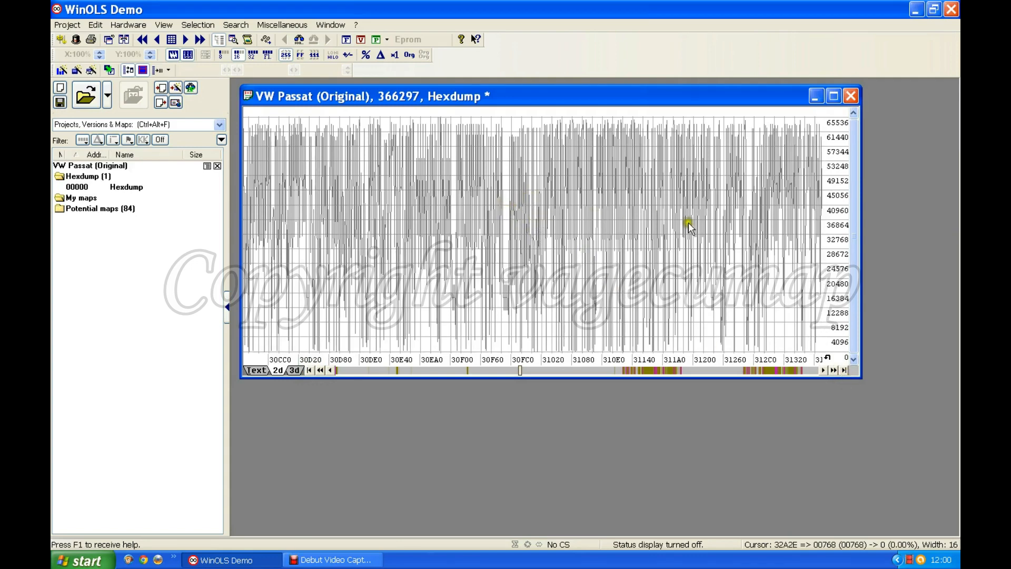
- Inspect the first and last addresses of the hexdump and step forward through the graph around address 40000
left_click(309, 370)
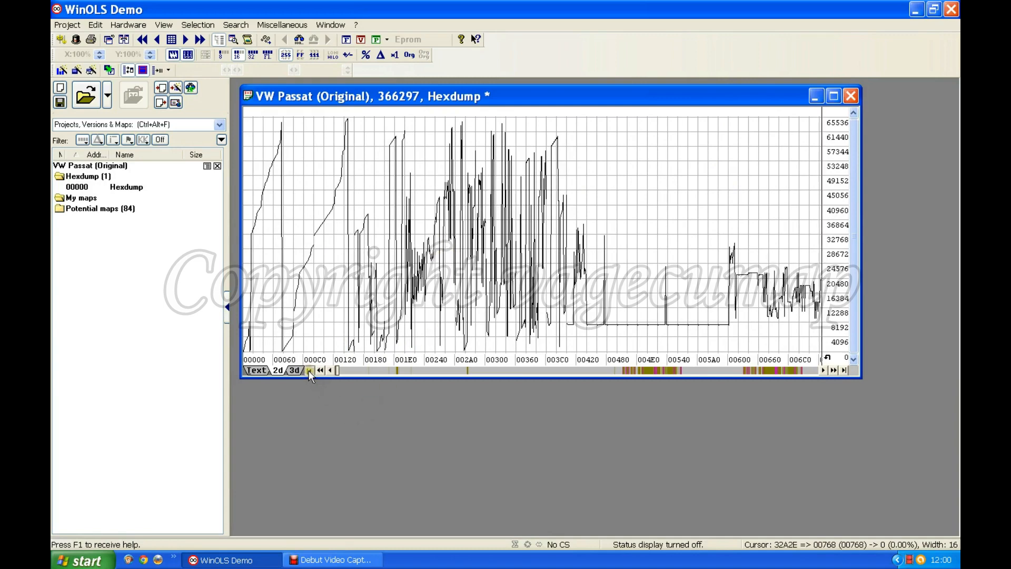
left_click(844, 370)
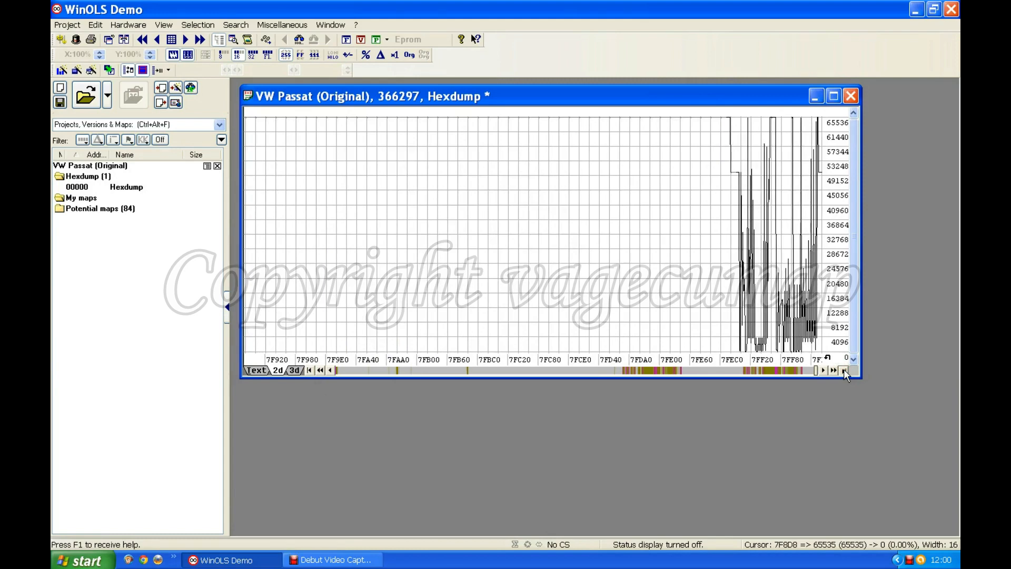
left_click_drag(816, 371, 577, 370)
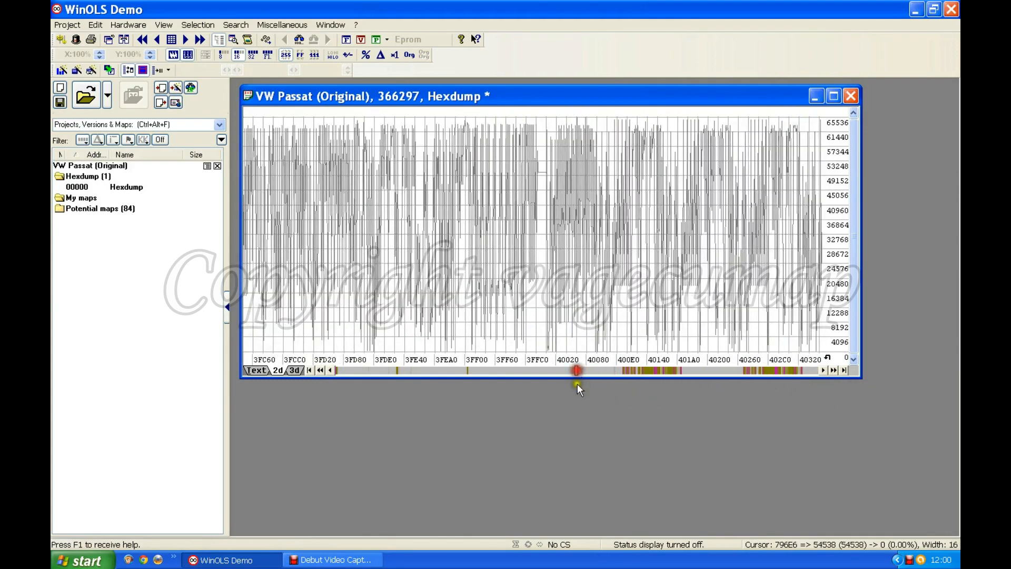
left_click(821, 369)
left_click(821, 368)
left_click(821, 368)
left_click(821, 368)
left_click(821, 368)
left_click(833, 371)
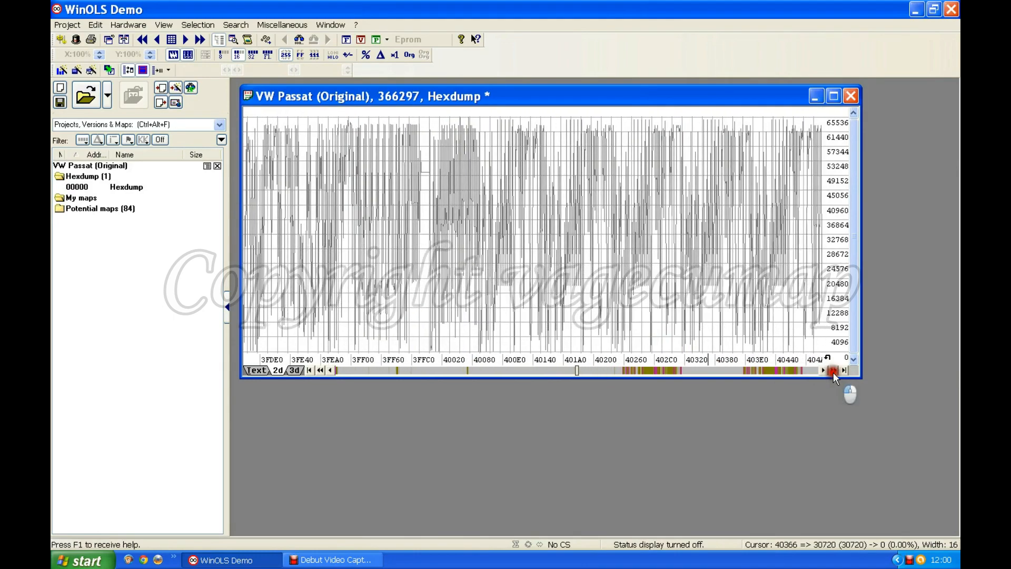
- Go to the potential maps around address 4C000 and switch the hexdump's byte order to LoHi
left_click_drag(577, 368, 622, 371)
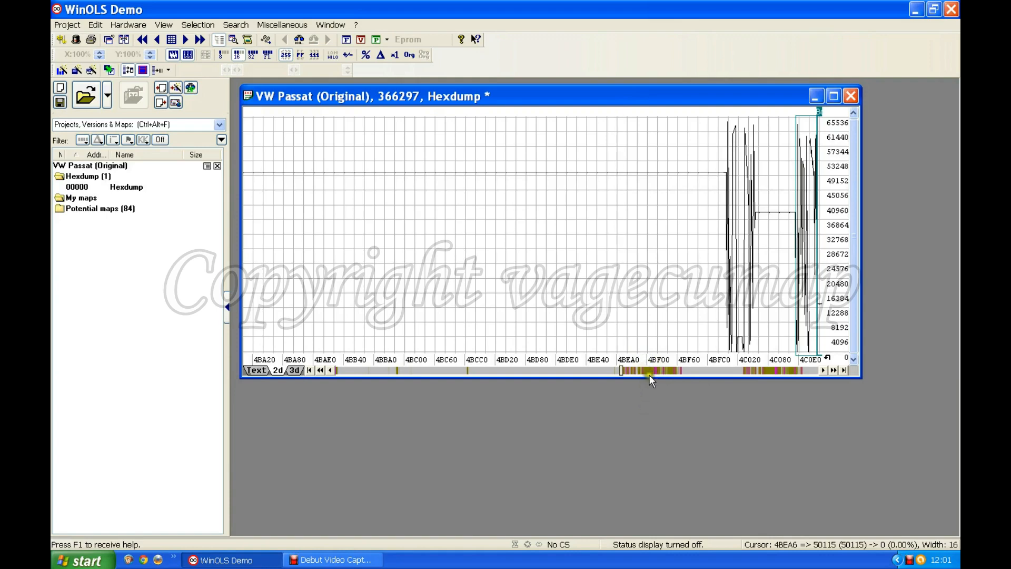
left_click(637, 415)
left_click(833, 370)
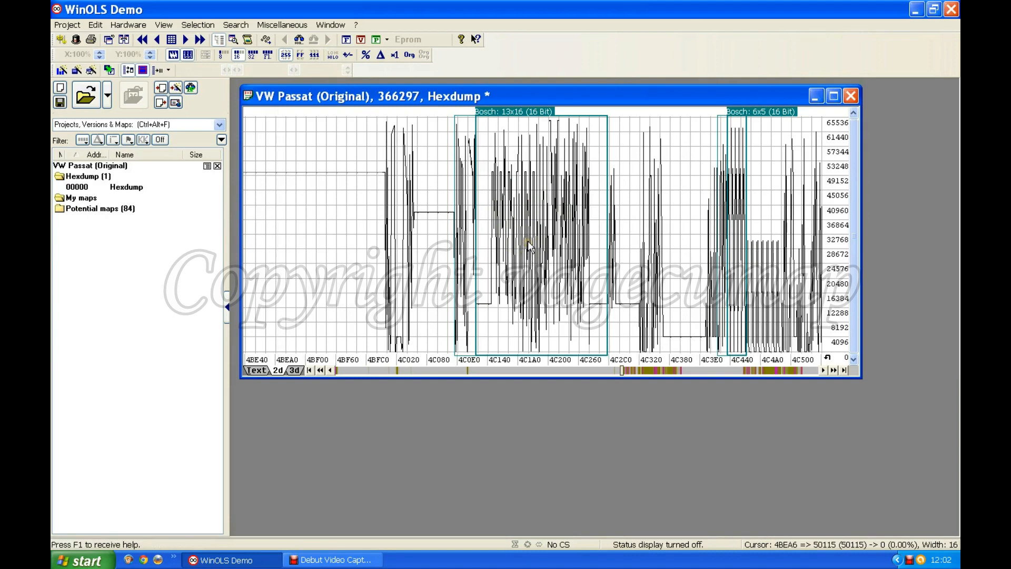
left_click(332, 52)
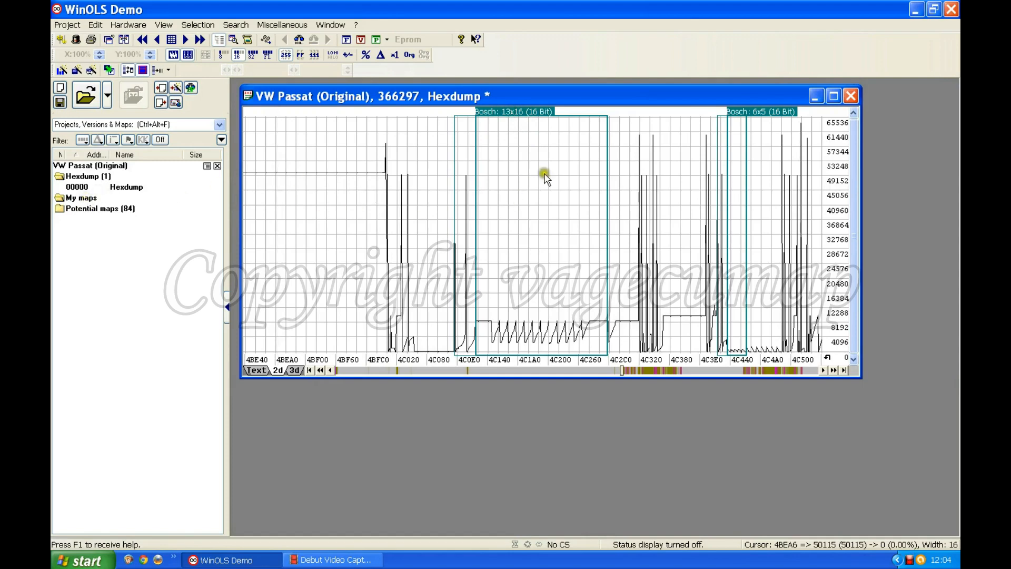
- Open the potential map "Bosch: 13x16 (16 Bit)" and arrange its window and the hexdump window so both graph and table are in sight
double_click(517, 116)
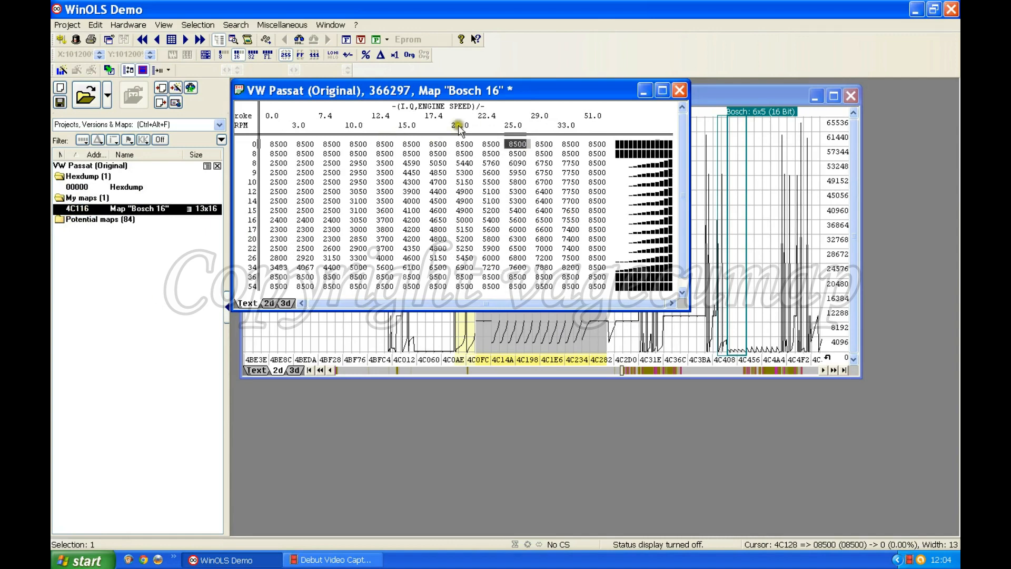
left_click(567, 131)
left_click_drag(466, 86, 817, 309)
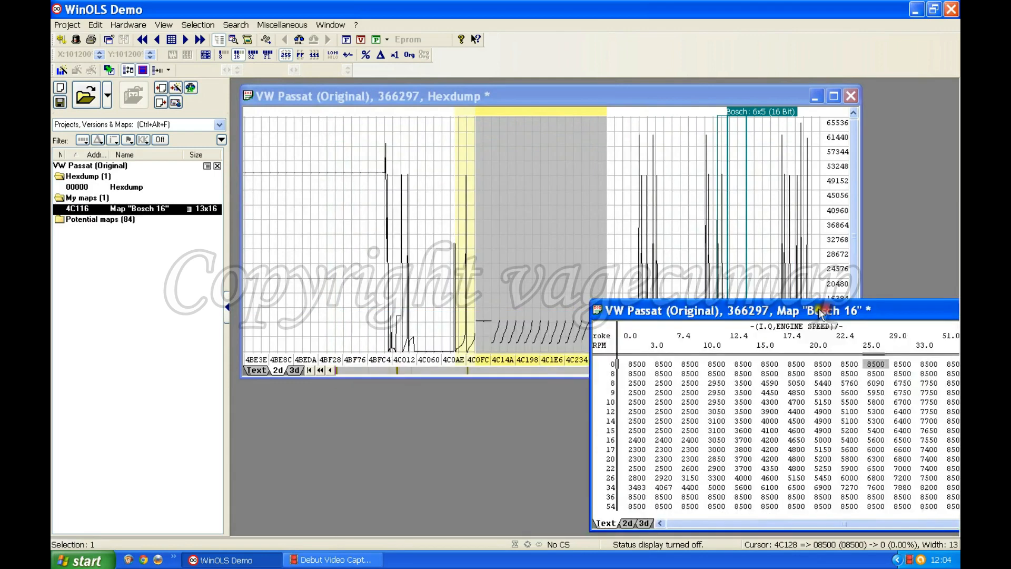
left_click_drag(641, 92, 569, 86)
left_click(813, 305)
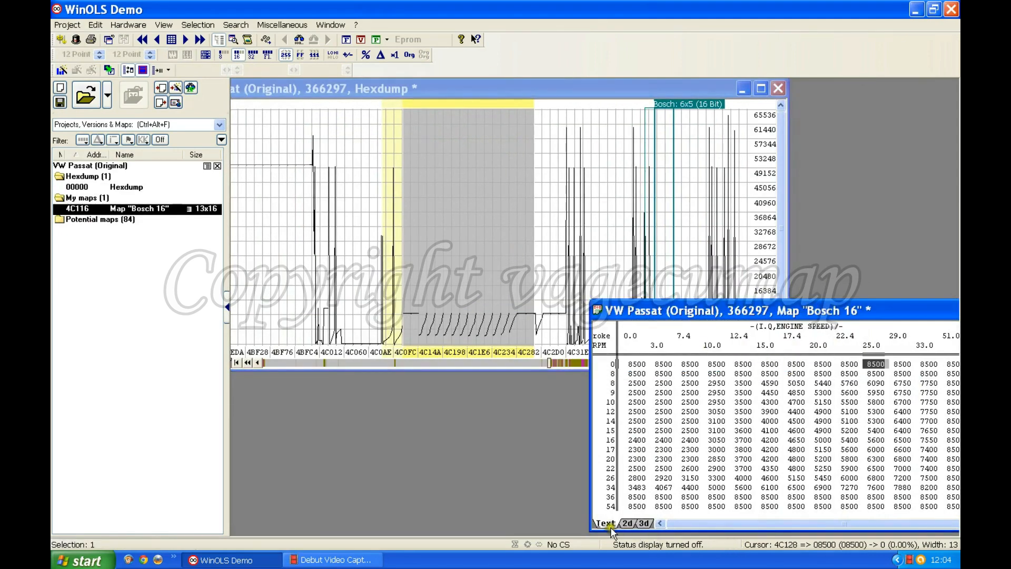
- View the "Bosch 16" map in 2d and 3d, return it to the text view and move its window fully into the workspace
left_click(626, 523)
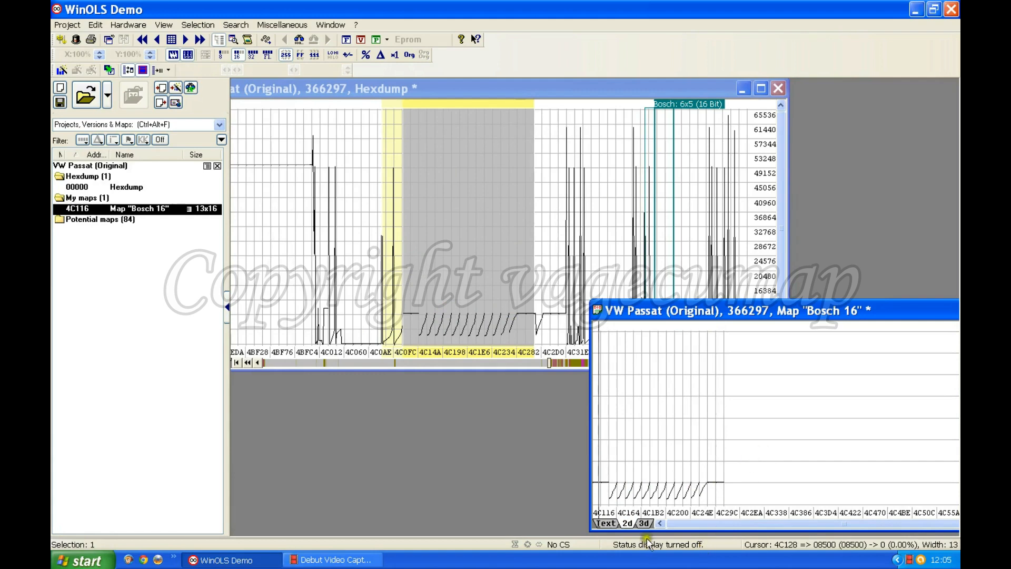
left_click(644, 523)
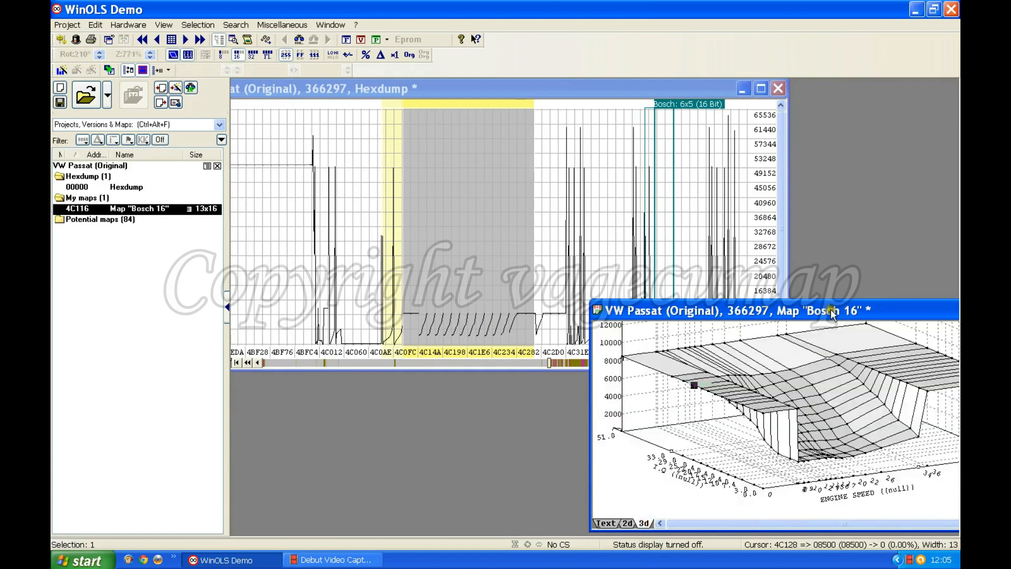
left_click_drag(768, 315, 594, 298)
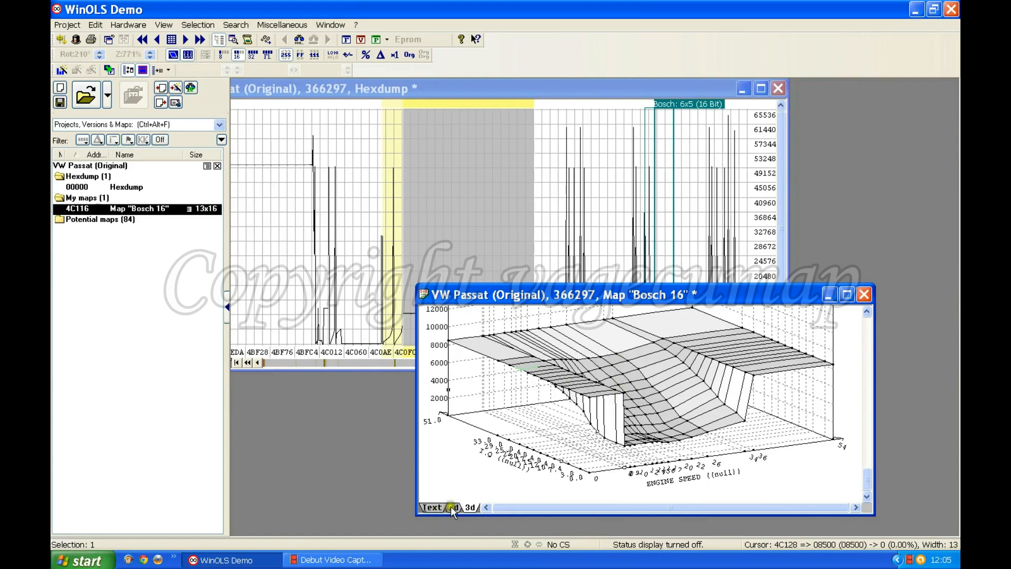
left_click(433, 505)
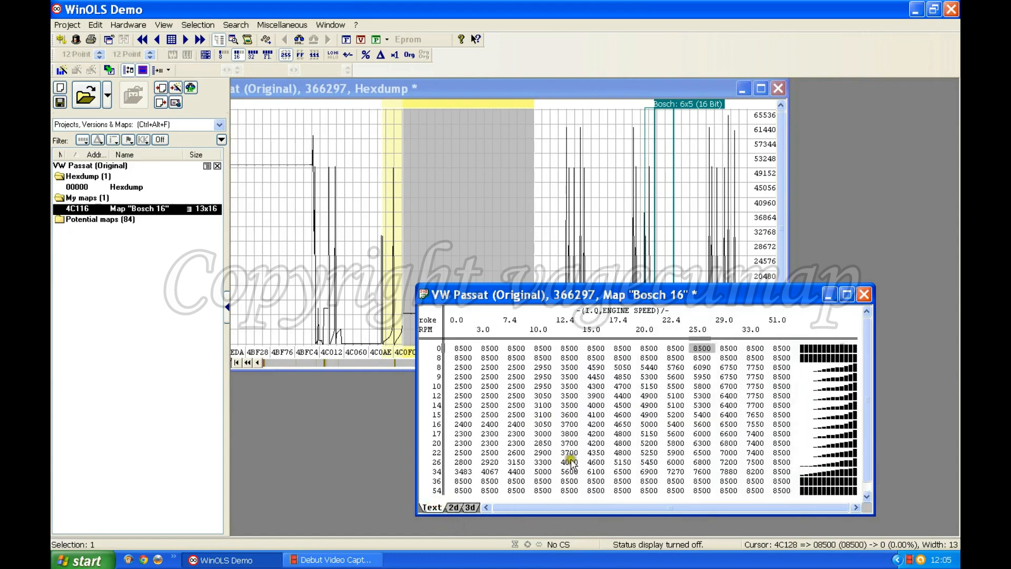
left_click_drag(581, 290, 502, 290)
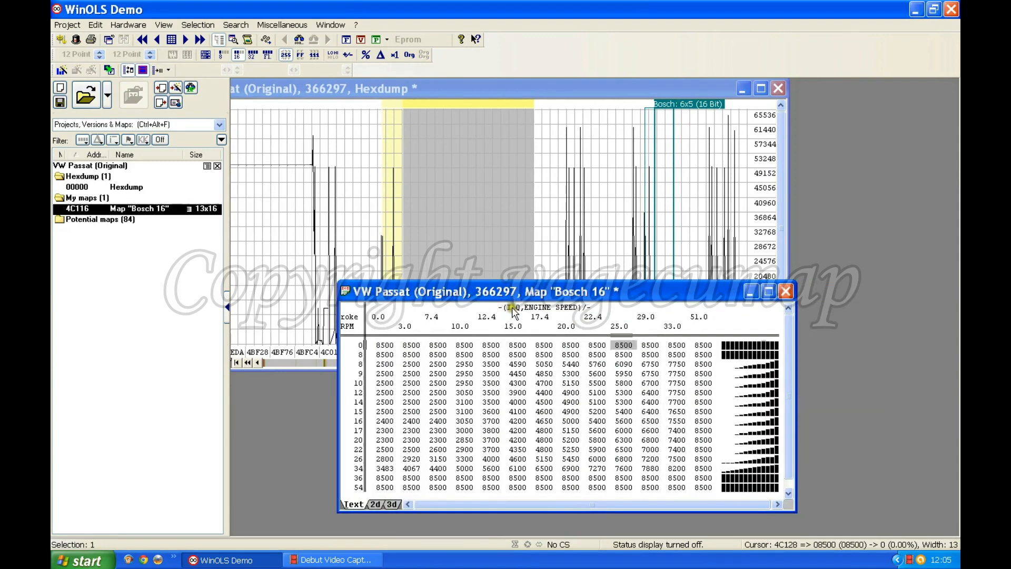